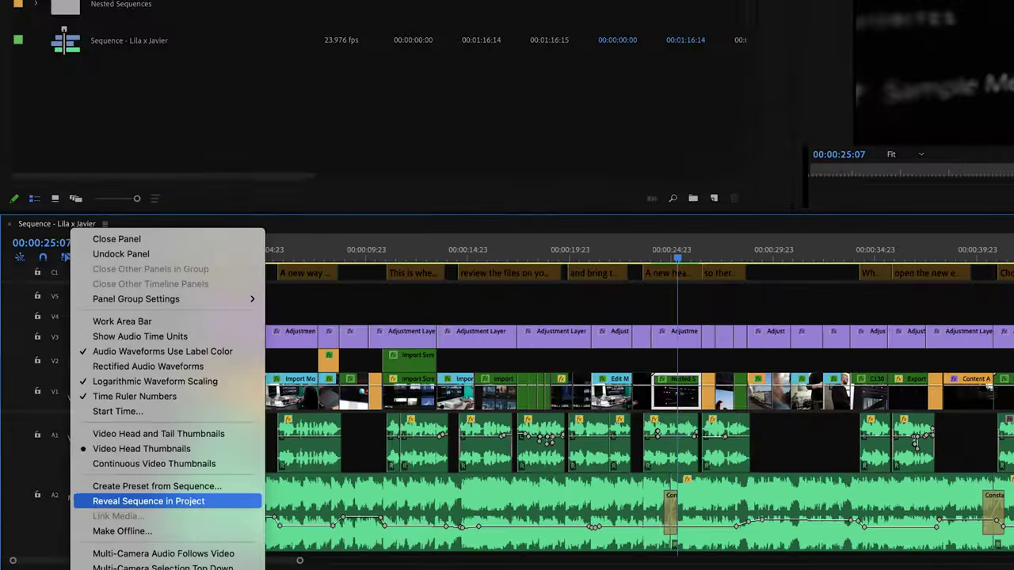
- Reveal the main sequence in the project panel, then bring up the Project Manager
{"action": "left_click", "coordinate": [342, 475]}
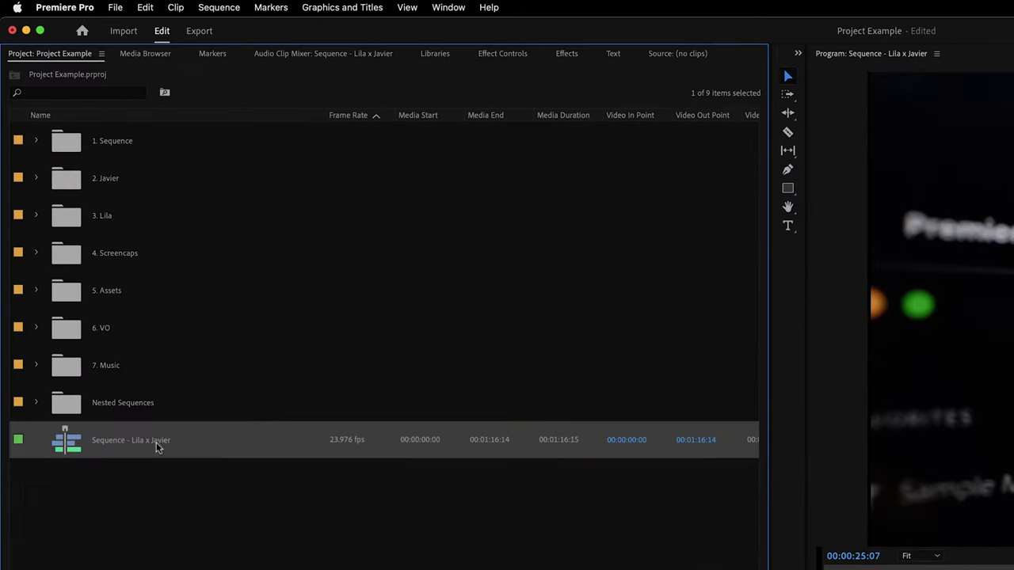
{"action": "left_click", "coordinate": [116, 7]}
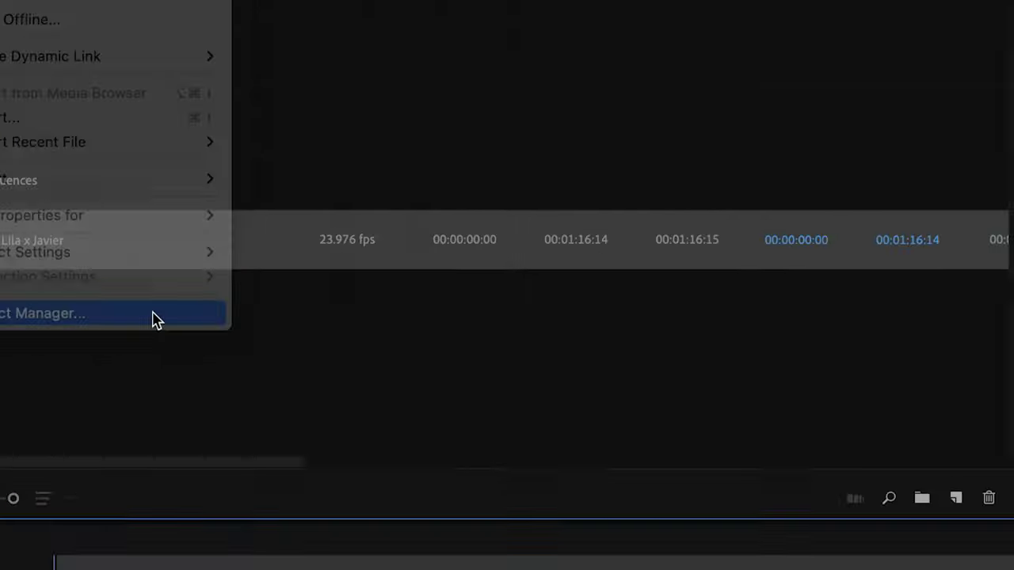
{"action": "left_click", "coordinate": [427, 357]}
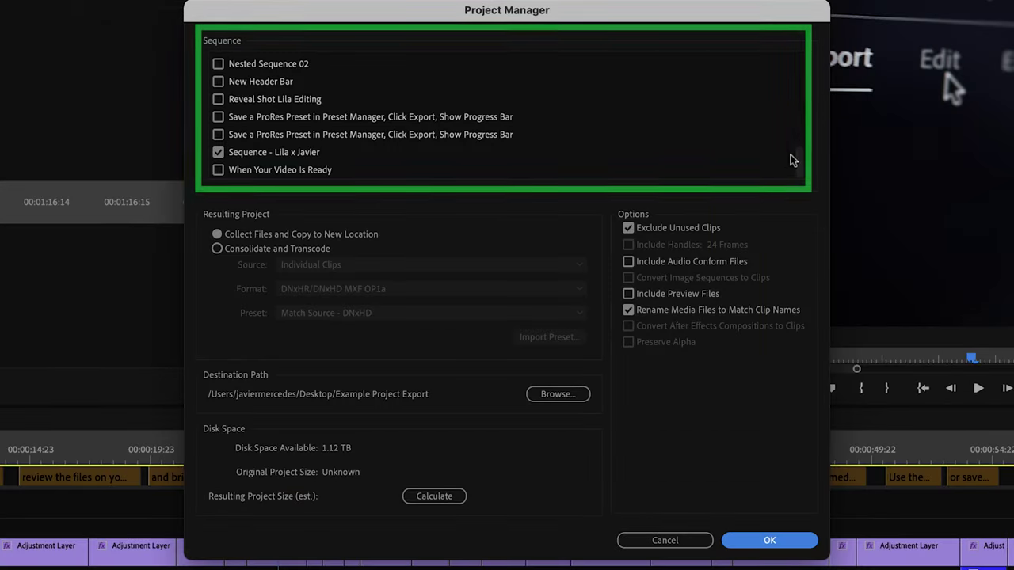
- Tick the A new Header Bar and main sequences and choose Consolidate and Transcode
{"action": "left_click_drag", "start_coordinate": [796, 161], "coordinate": [796, 41]}
{"action": "left_click", "coordinate": [218, 61]}
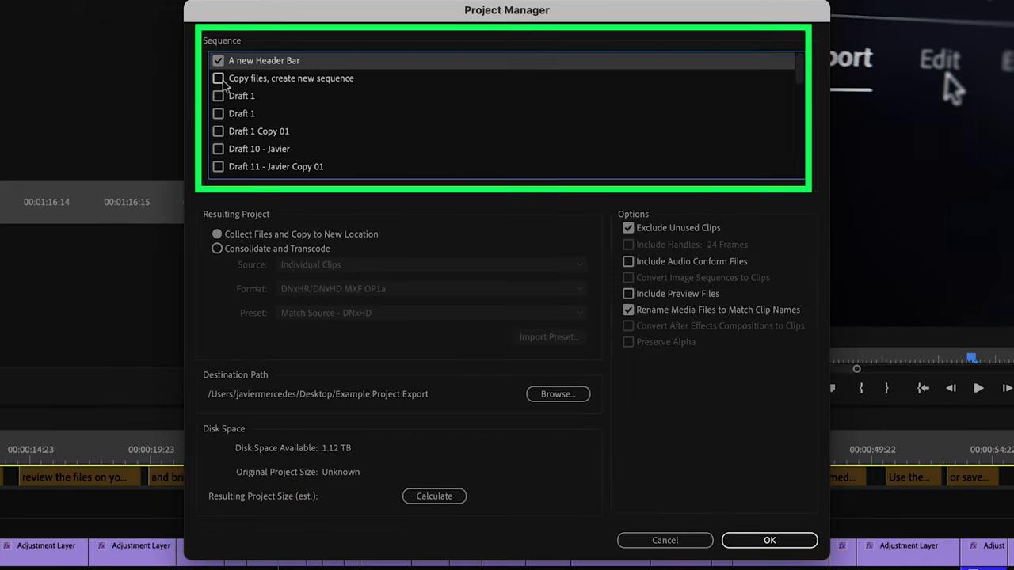
{"action": "key", "text": "Down"}
{"action": "key", "text": "space"}
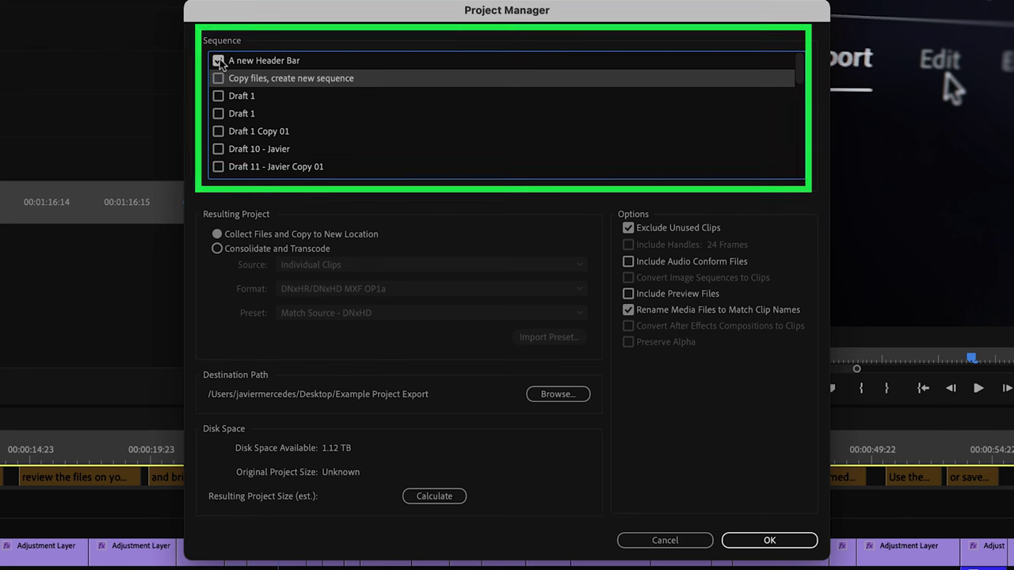
{"action": "left_click_drag", "start_coordinate": [801, 71], "coordinate": [802, 162]}
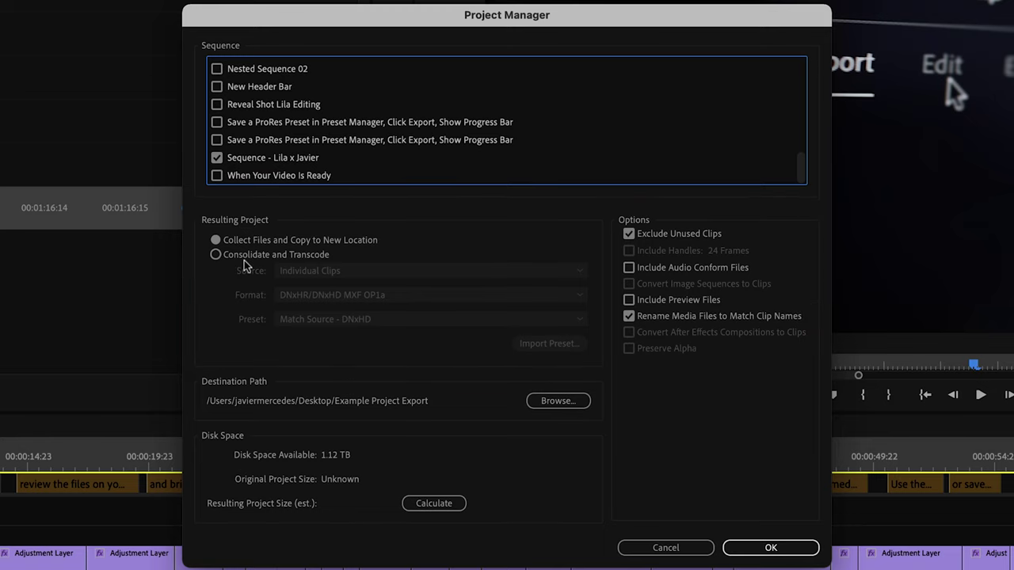
{"action": "left_click", "coordinate": [237, 256]}
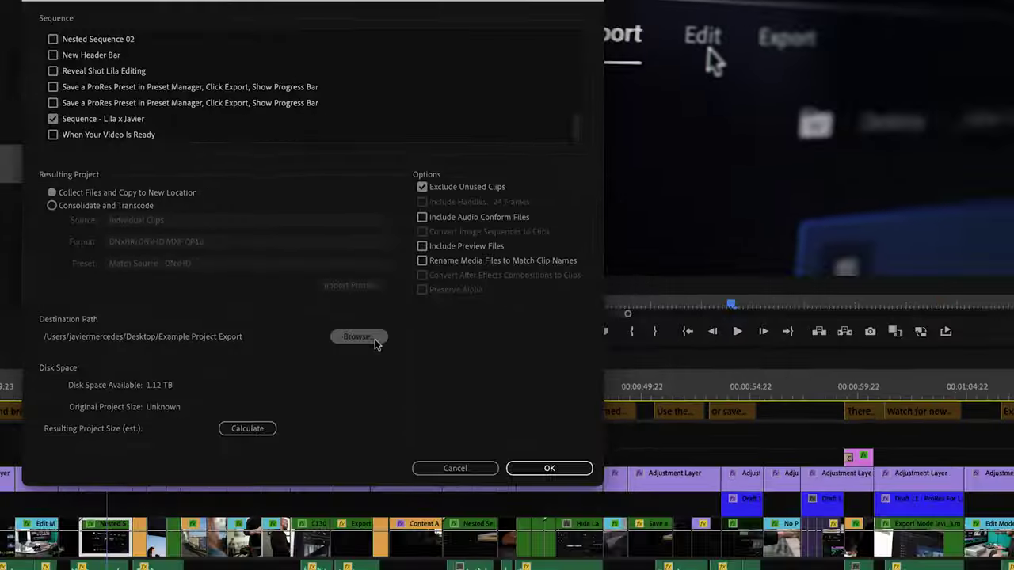
- Create a Desktop folder named 'Hit that like button' and set it as the destination
{"action": "left_click", "coordinate": [558, 399]}
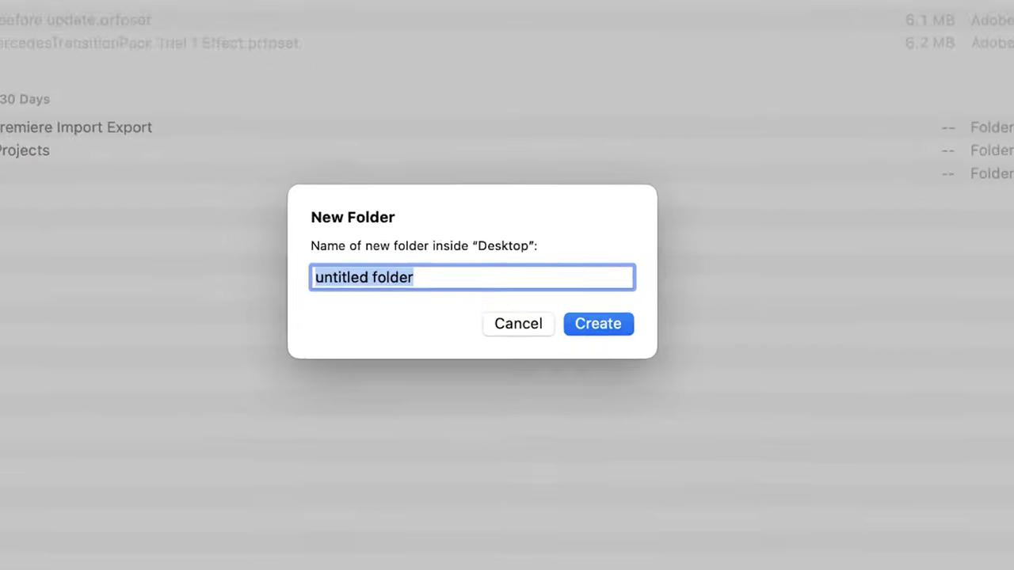
{"action": "key", "text": "BackSpace"}
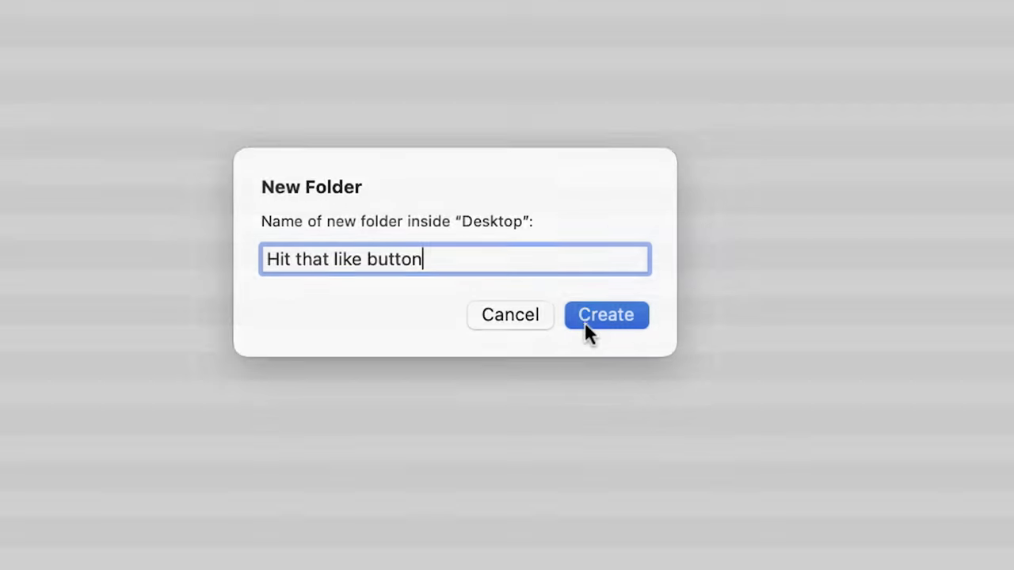
{"action": "left_click", "coordinate": [586, 321]}
{"action": "left_click", "coordinate": [945, 548]}
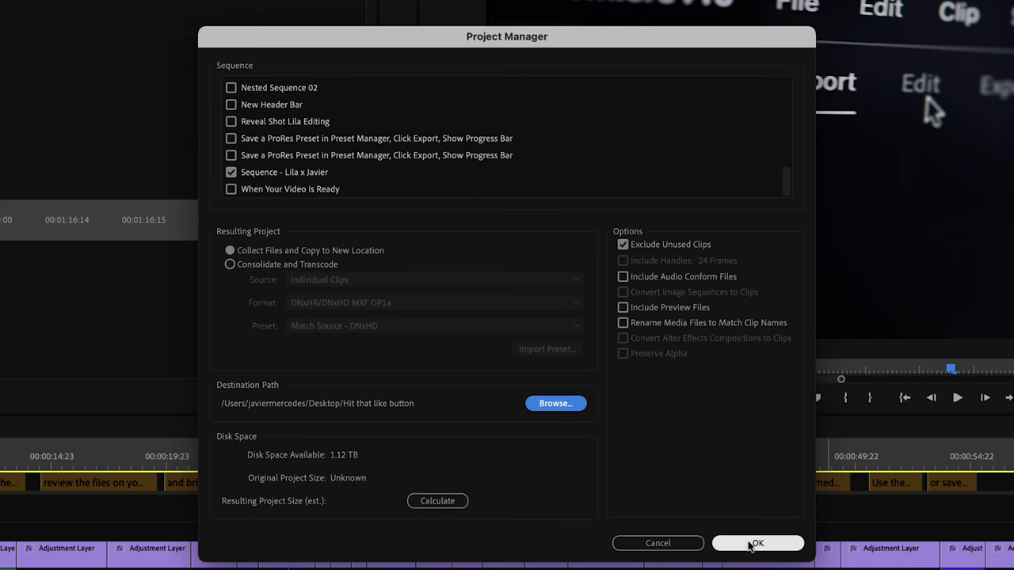
- Run Project Manager with these settings, saving the project first
{"action": "left_click", "coordinate": [752, 544]}
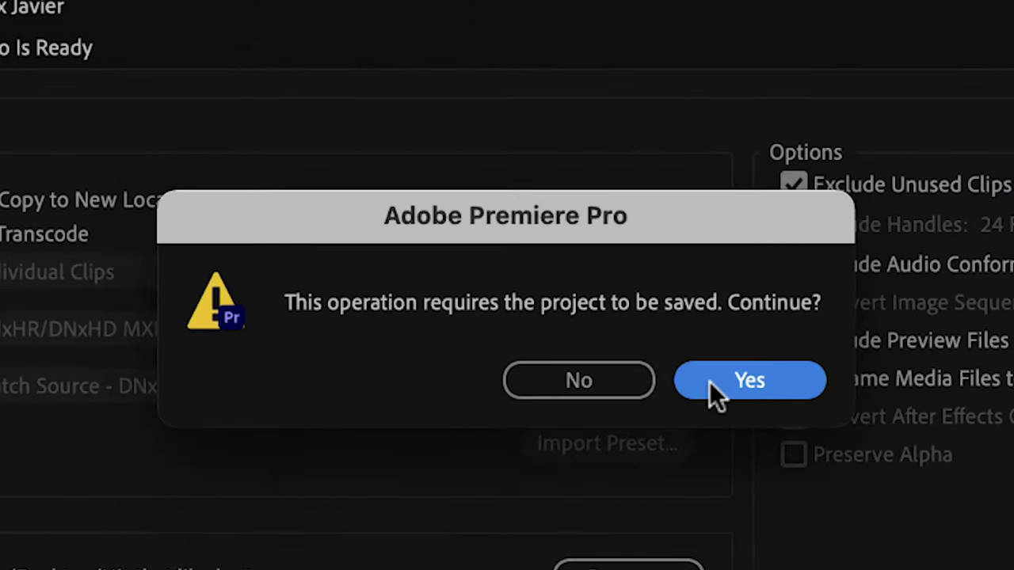
{"action": "left_click", "coordinate": [711, 384]}
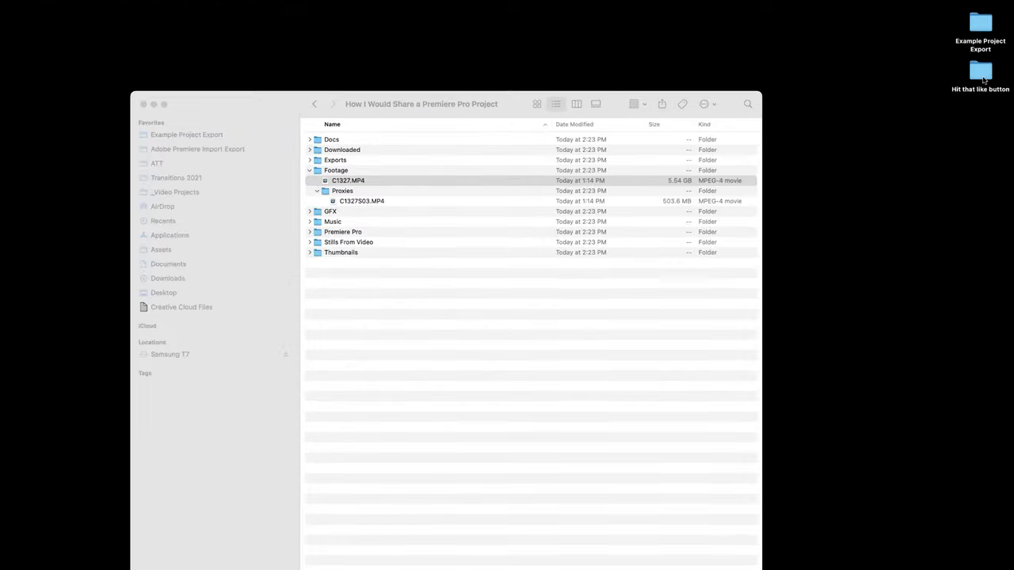
- In 'Hit that like button', expand Copied_Project Example and open Project Example.prproj
{"action": "double_click", "coordinate": [987, 62]}
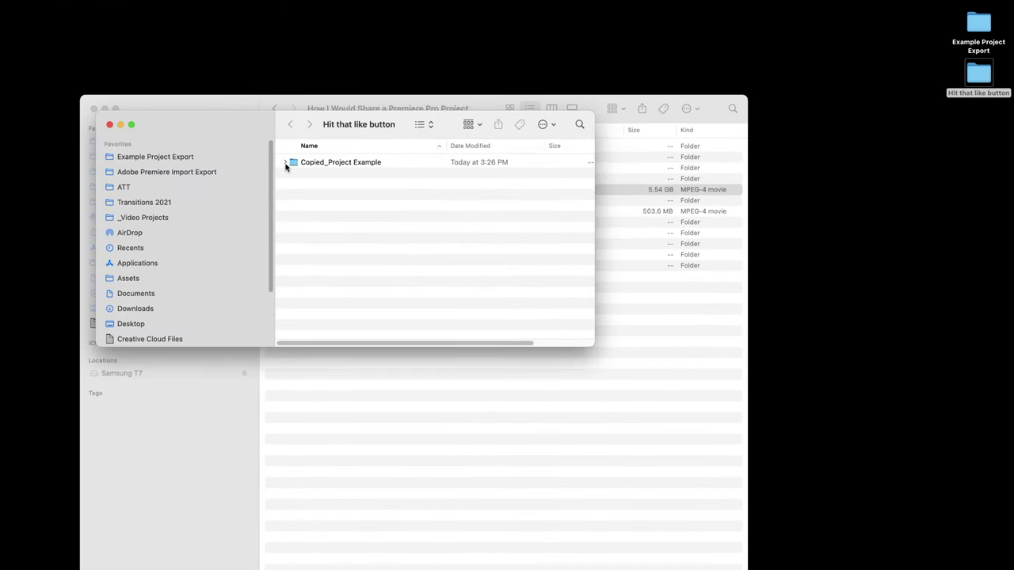
{"action": "left_click", "coordinate": [285, 162]}
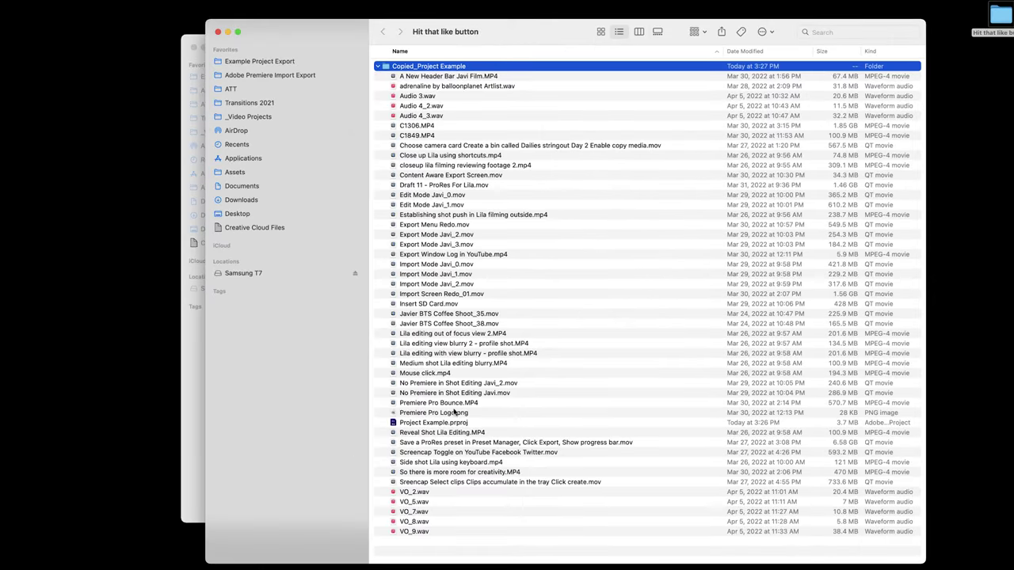
{"action": "left_click", "coordinate": [452, 425]}
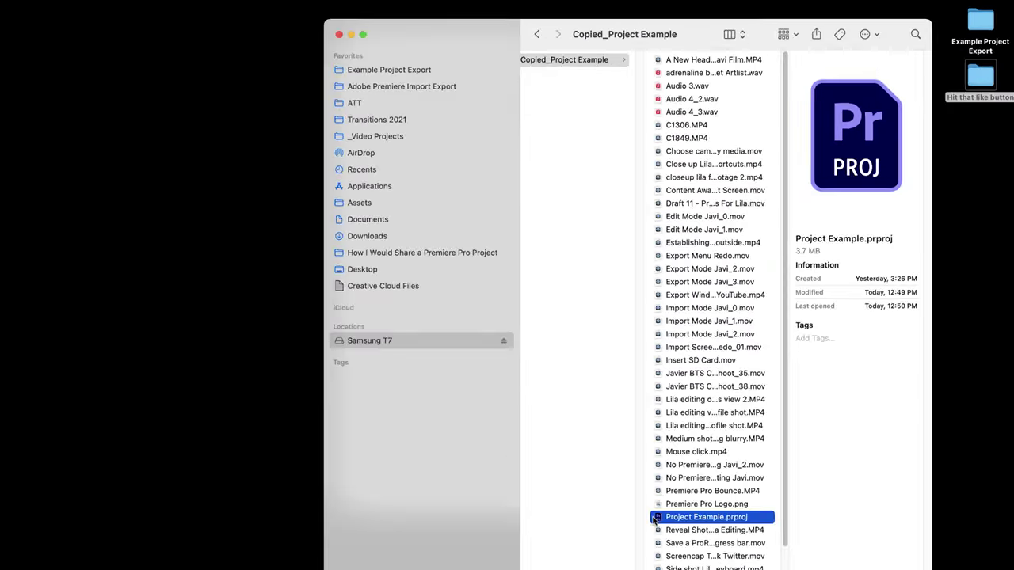
{"action": "double_click", "coordinate": [655, 522]}
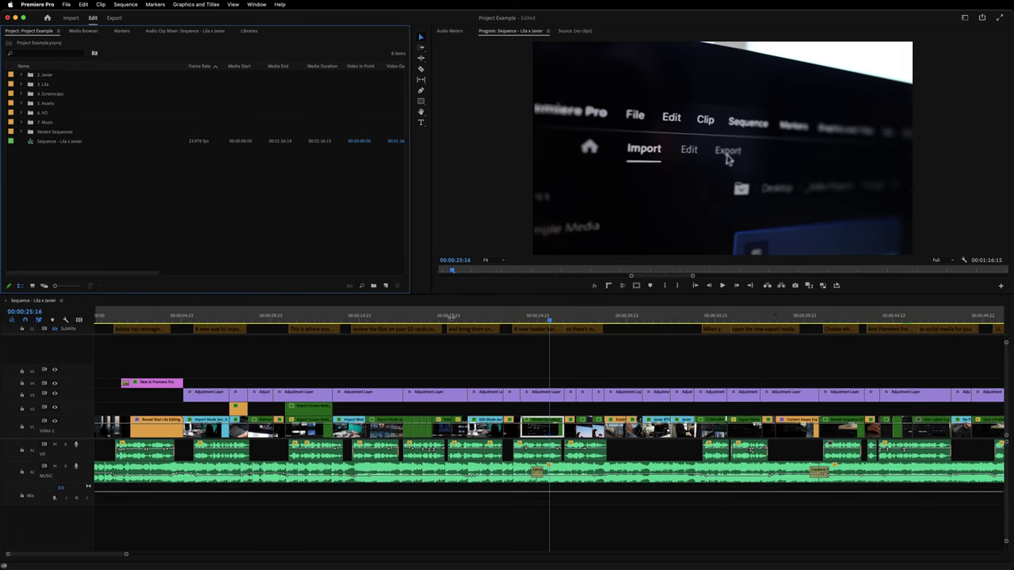
- Zoom the timeline in around the playhead
{"action": "key", "text": "="}
{"action": "key", "text": "="}
{"action": "key", "text": "="}
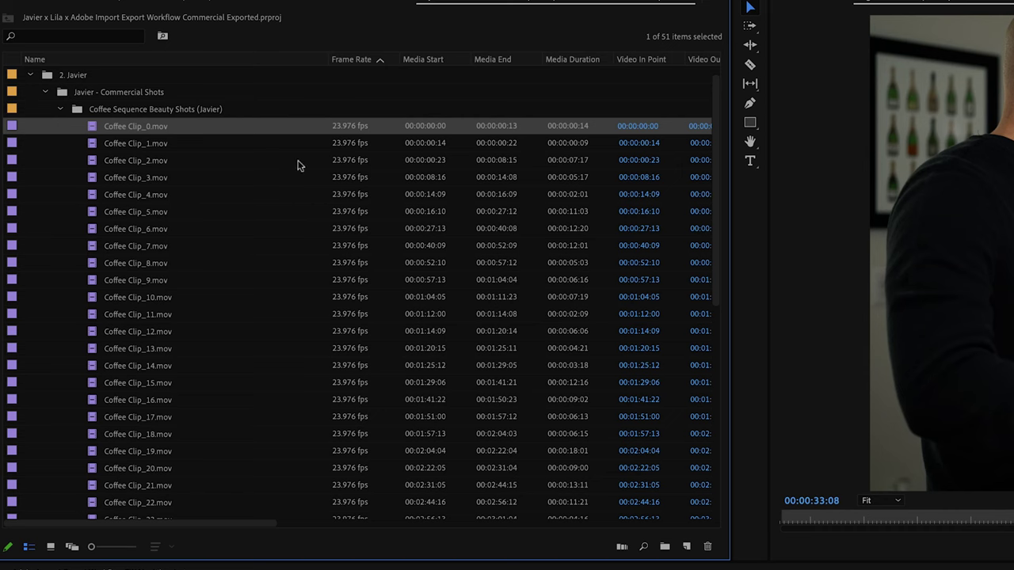
- Preview Coffee Clip_8 and scroll through the coffee clips in the bin
{"action": "scroll", "coordinate": [300, 164], "scroll_direction": "down", "scroll_amount": 1}
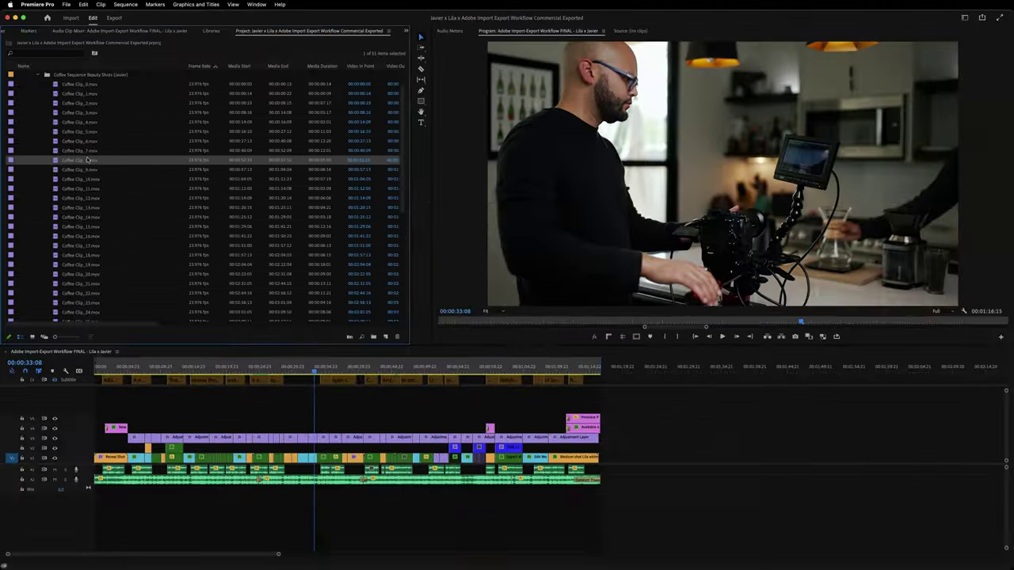
{"action": "double_click", "coordinate": [136, 178]}
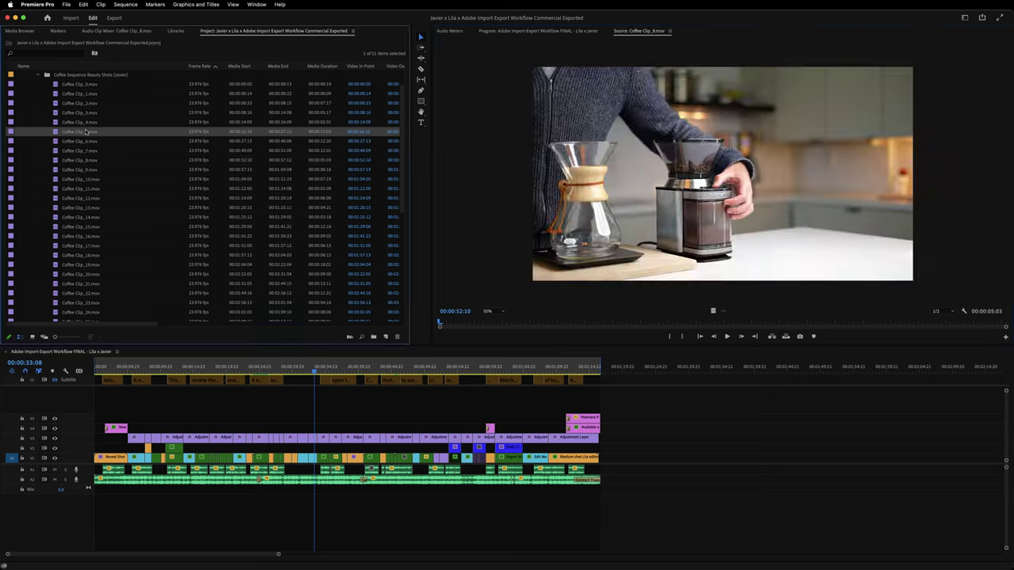
{"action": "double_click", "coordinate": [135, 228]}
{"action": "scroll", "coordinate": [96, 198], "scroll_direction": "up", "scroll_amount": 2}
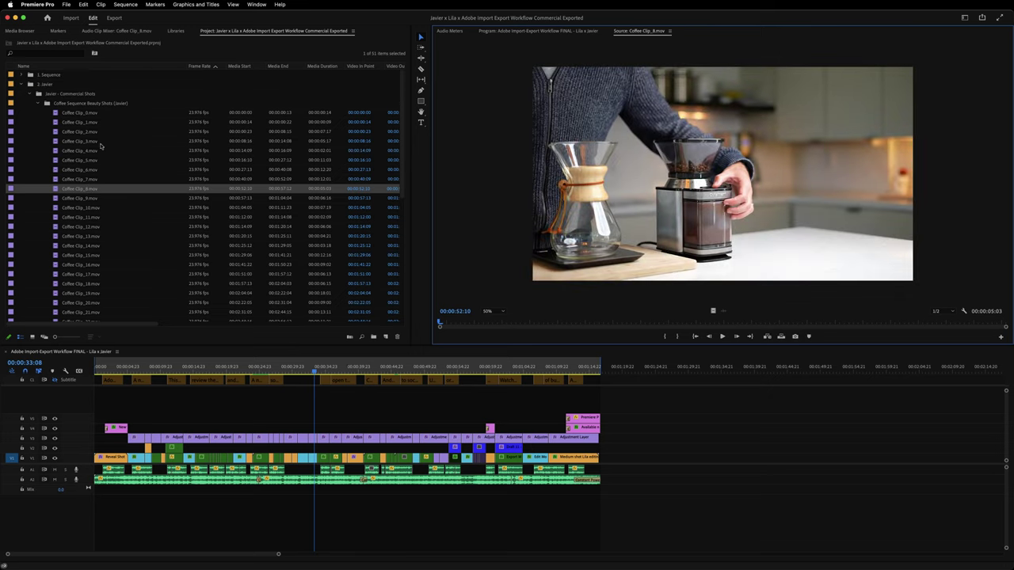
{"action": "scroll", "coordinate": [100, 146], "scroll_direction": "down", "scroll_amount": 1}
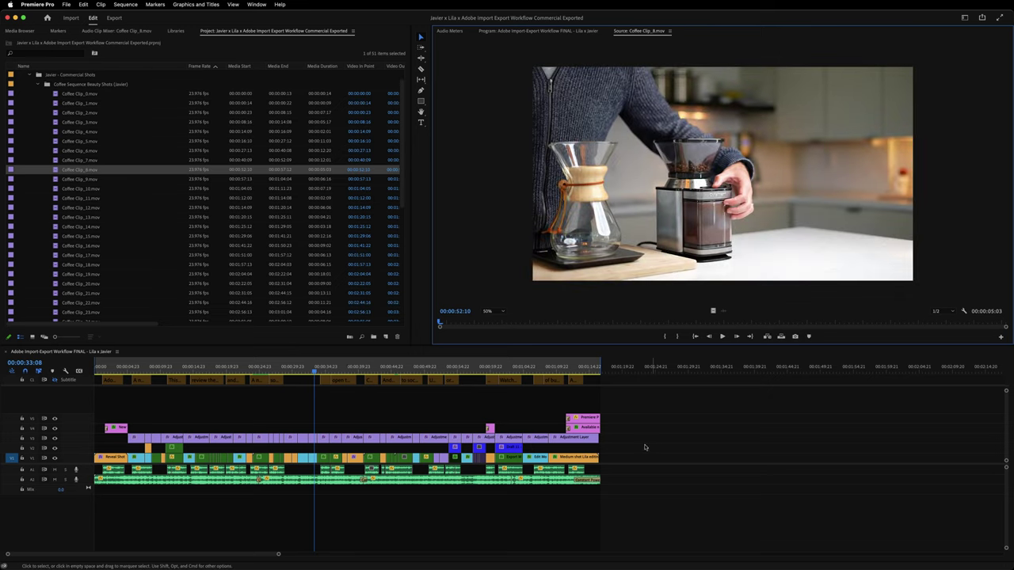
{"action": "scroll", "coordinate": [104, 259], "scroll_direction": "down", "scroll_amount": 6}
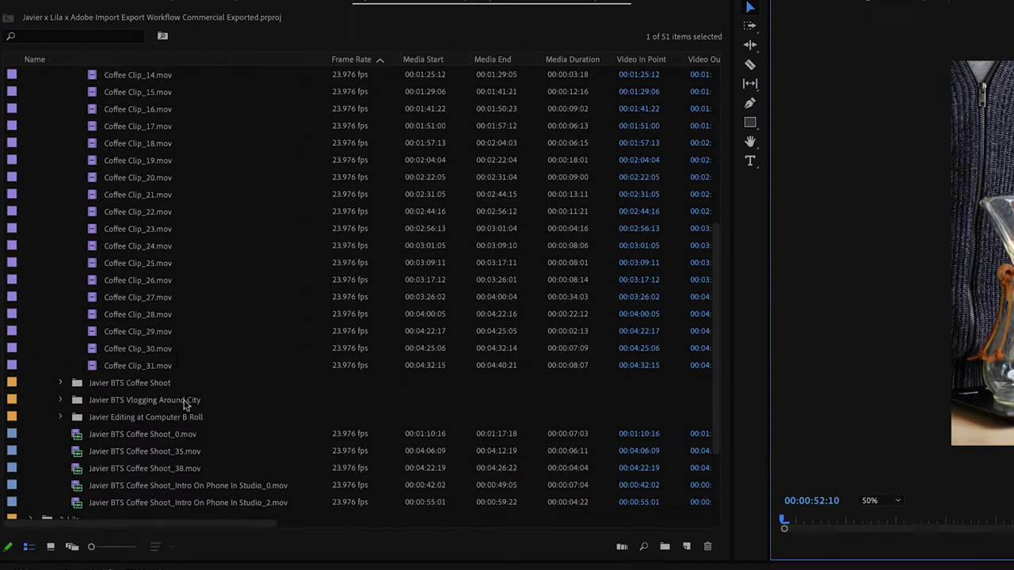
{"action": "scroll", "coordinate": [163, 265], "scroll_direction": "up", "scroll_amount": 6}
{"action": "scroll", "coordinate": [142, 396], "scroll_direction": "down", "scroll_amount": 2}
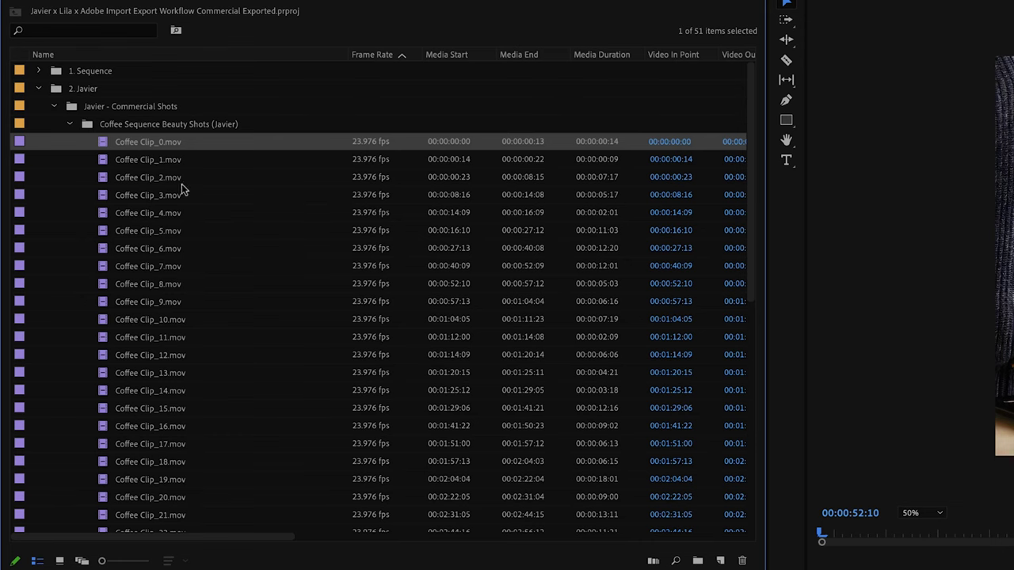
{"action": "scroll", "coordinate": [174, 198], "scroll_direction": "down", "scroll_amount": 5}
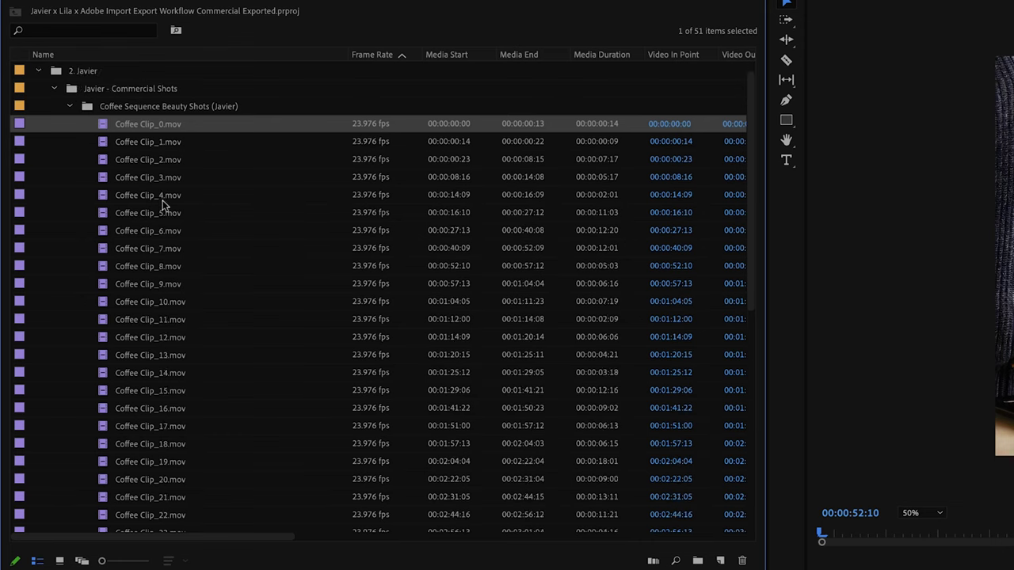
- Create a new sequence from Coffee Clip_0 through Coffee Clip_30
{"action": "left_click", "coordinate": [169, 407], "text": "shift"}
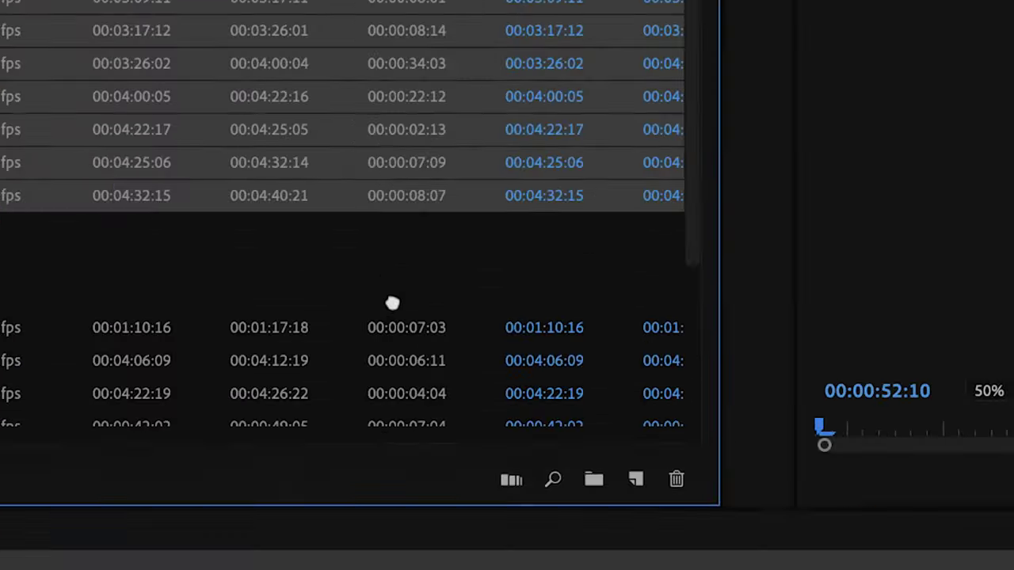
{"action": "left_click_drag", "start_coordinate": [392, 303], "coordinate": [685, 516]}
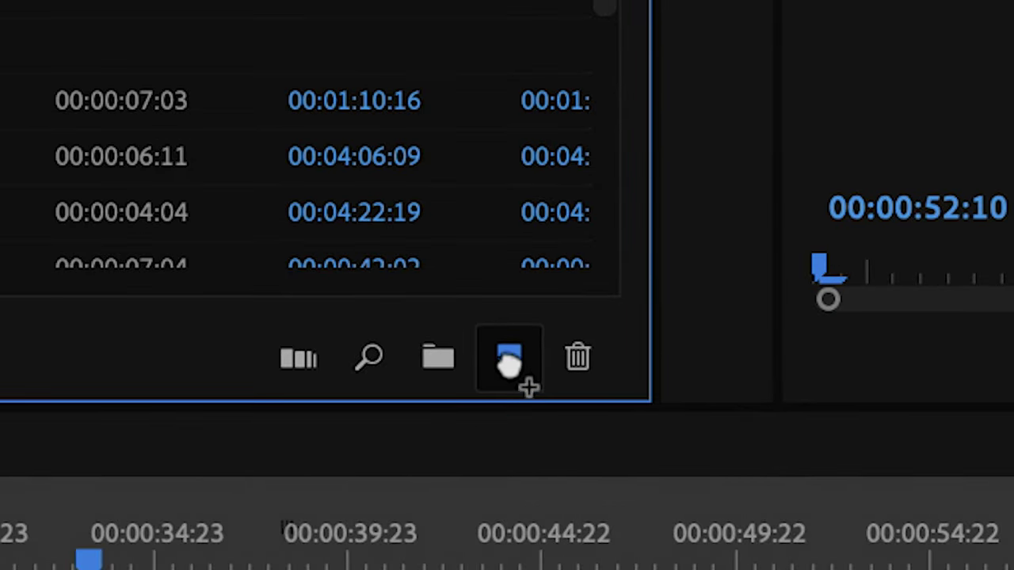
{"action": "left_click_drag", "start_coordinate": [519, 372], "coordinate": [509, 361]}
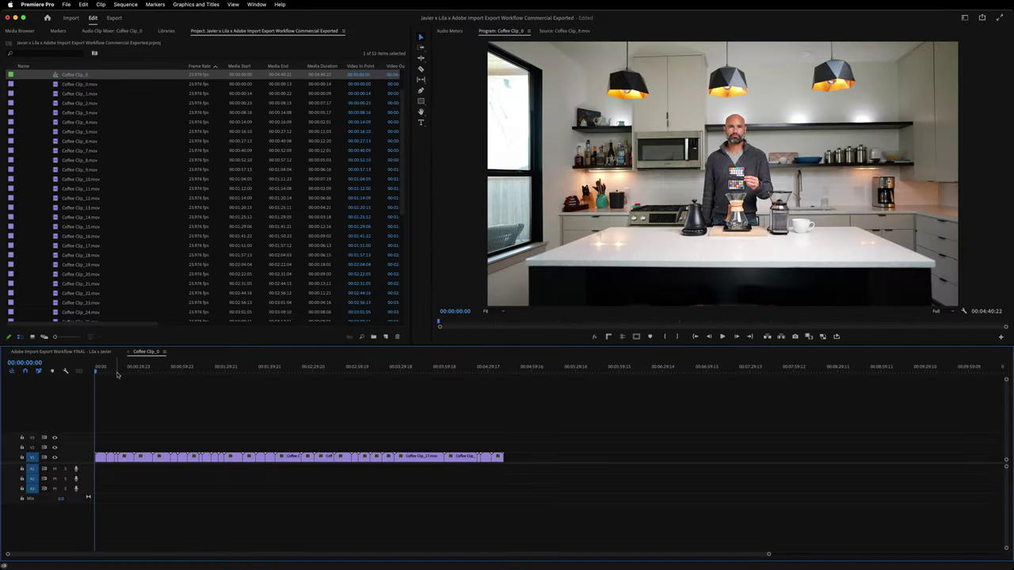
{"action": "left_click_drag", "start_coordinate": [118, 368], "coordinate": [99, 400]}
- Reveal the new sequence in the project and rename it 'Coffee Clips Sting Out'
{"action": "left_click", "coordinate": [164, 350]}
{"action": "left_click", "coordinate": [217, 512]}
{"action": "left_click", "coordinate": [84, 75]}
{"action": "type", "text": "Coffee Clips"}
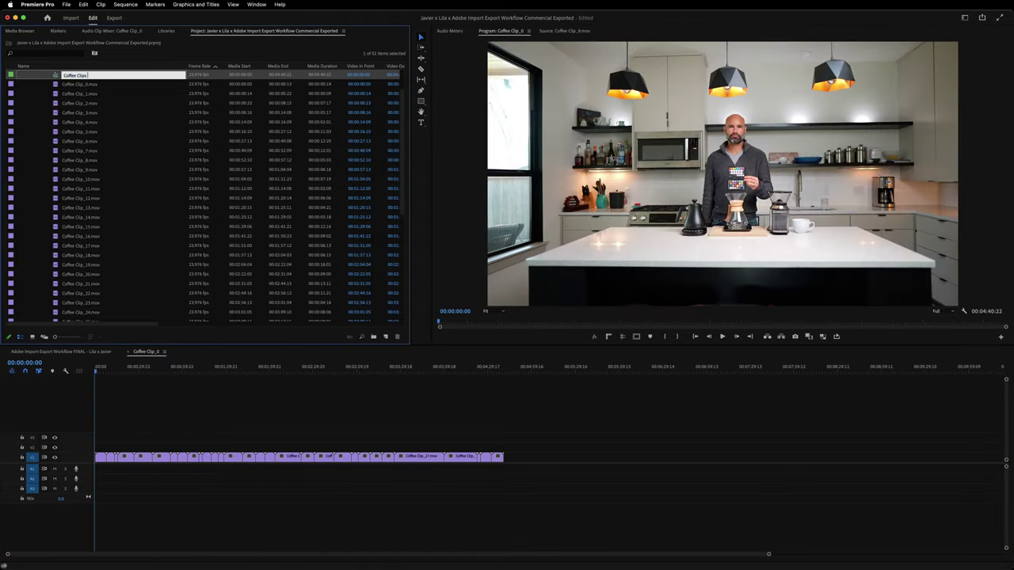
{"action": "type", "text": " Stin"}
{"action": "type", "text": "g Out"}
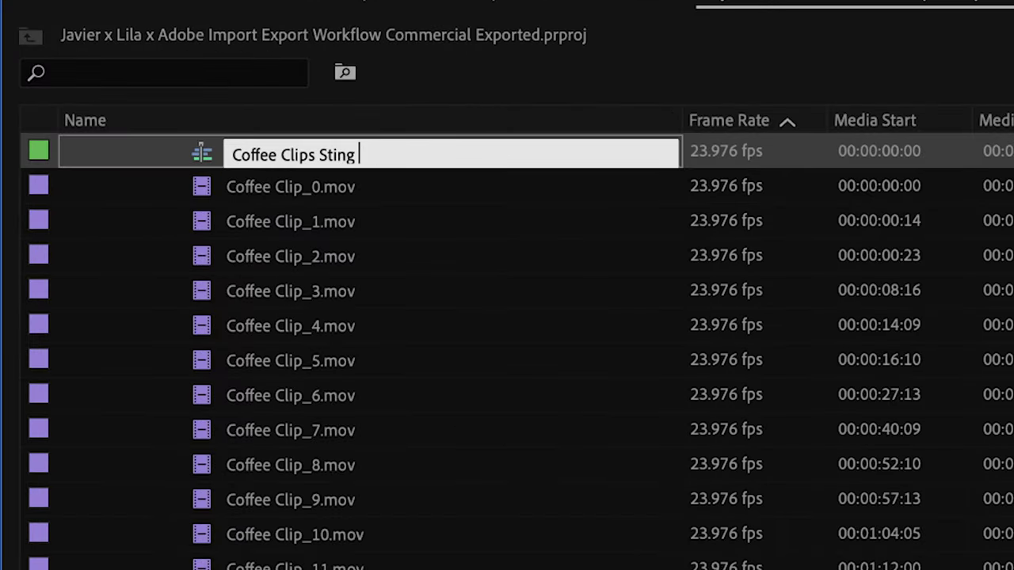
{"action": "key", "text": "Return"}
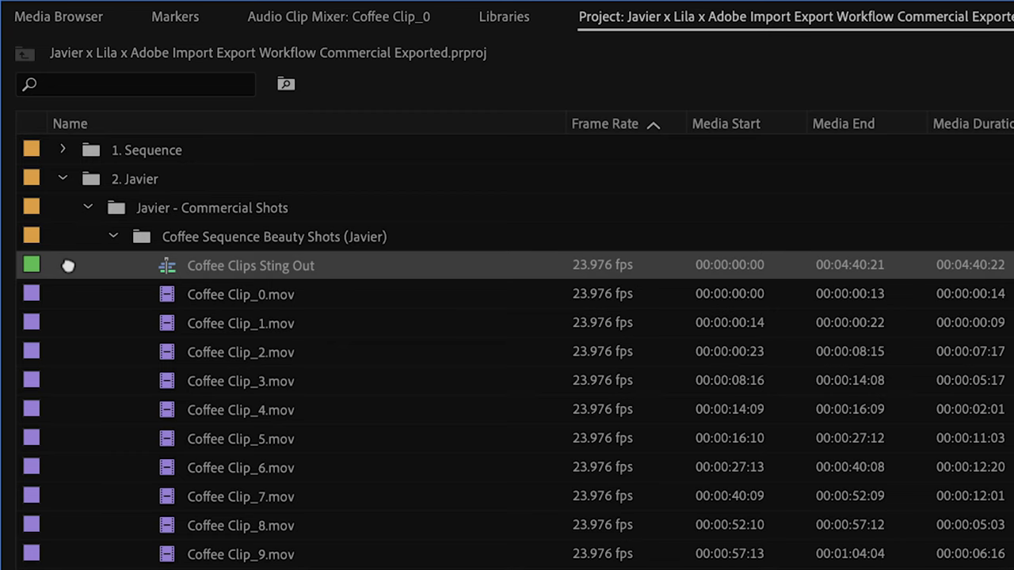
- Move Coffee Clips Sting Out to the root and replace its last clips with a linked After Effects comp
{"action": "key", "text": "Delete"}
{"action": "left_click", "coordinate": [62, 180]}
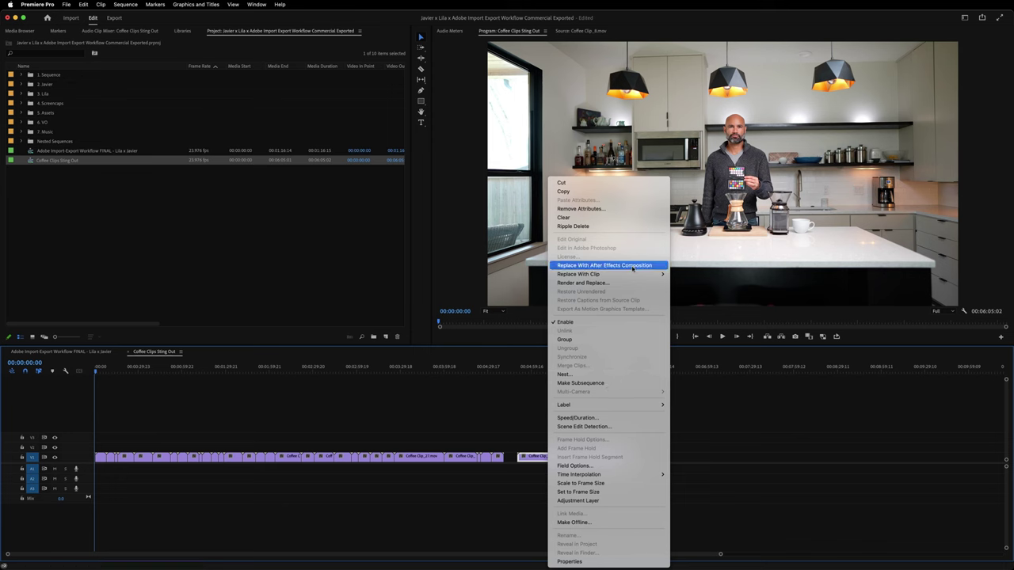
{"action": "left_click", "coordinate": [632, 266]}
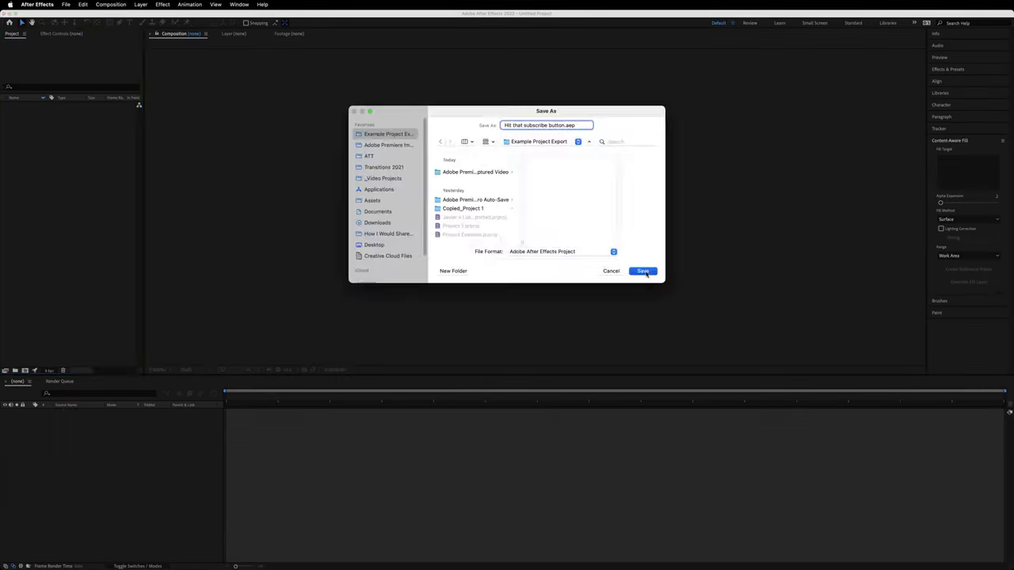
{"action": "left_click", "coordinate": [872, 489]}
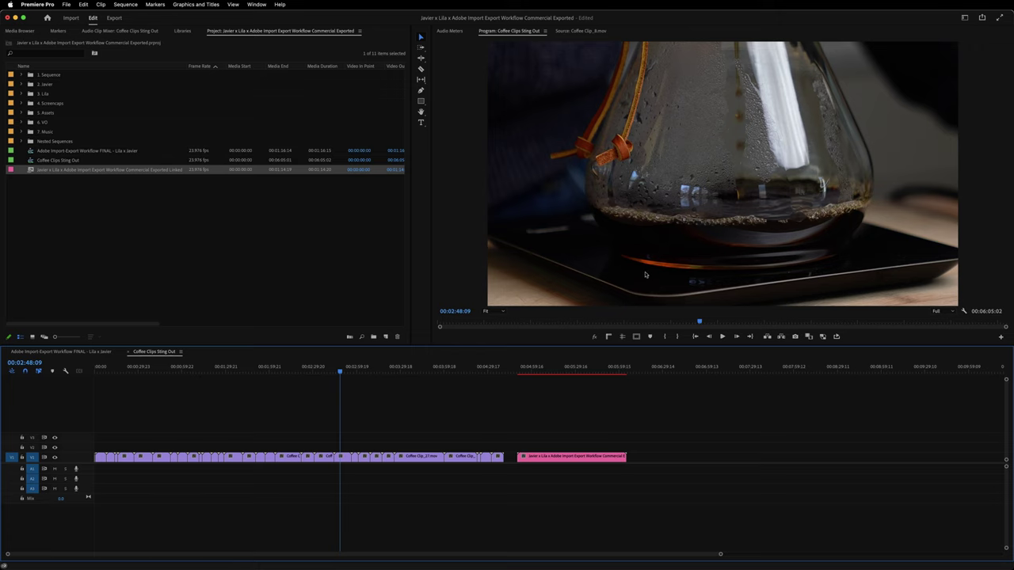
{"action": "left_click_drag", "start_coordinate": [340, 368], "coordinate": [570, 368]}
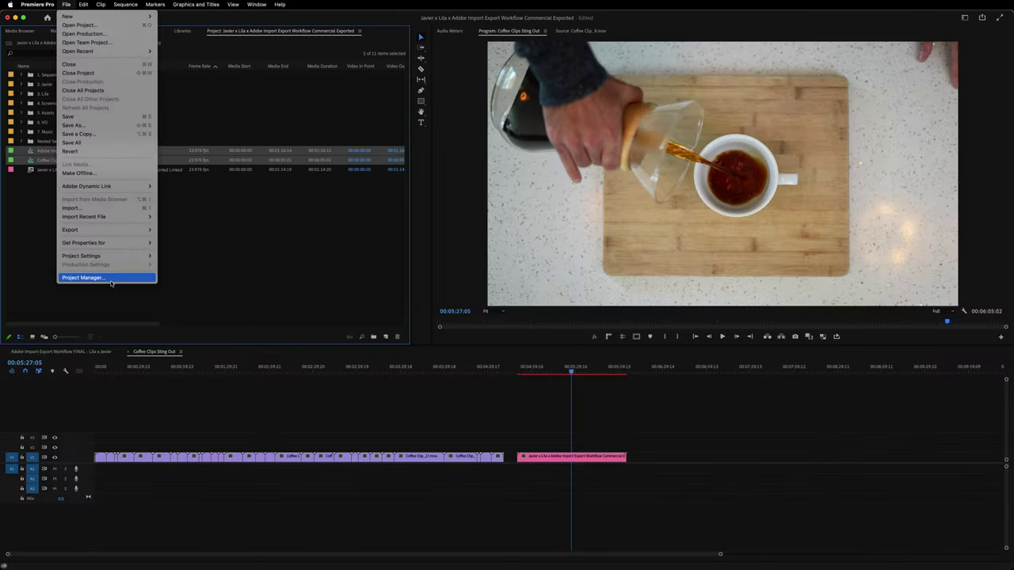
- Collect Coffee Clips Sting Out and the Adobe Import-Export Workflow FINAL sequence via Project Manager
{"action": "left_click", "coordinate": [108, 281]}
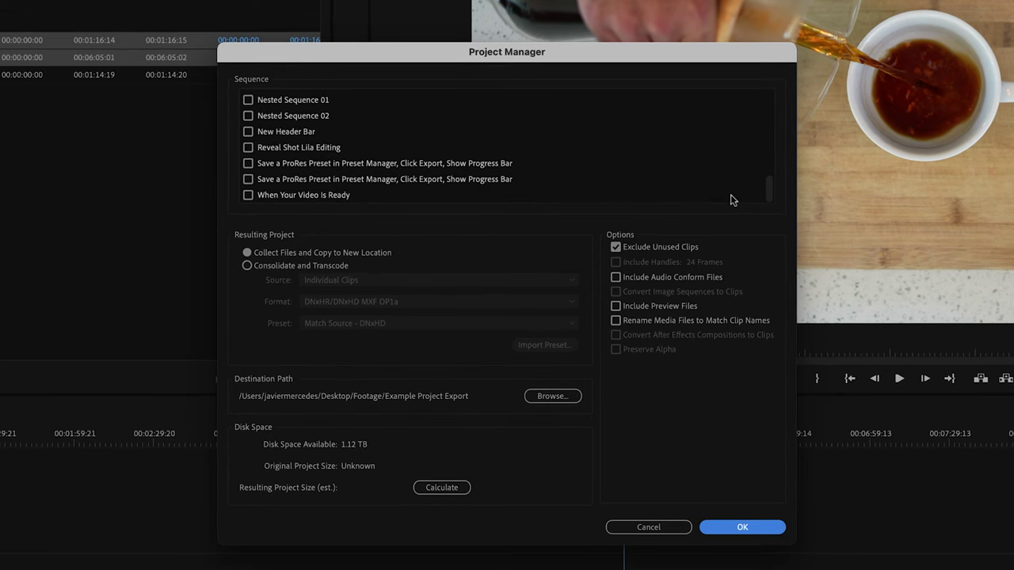
{"action": "left_click_drag", "start_coordinate": [770, 191], "coordinate": [774, 79]}
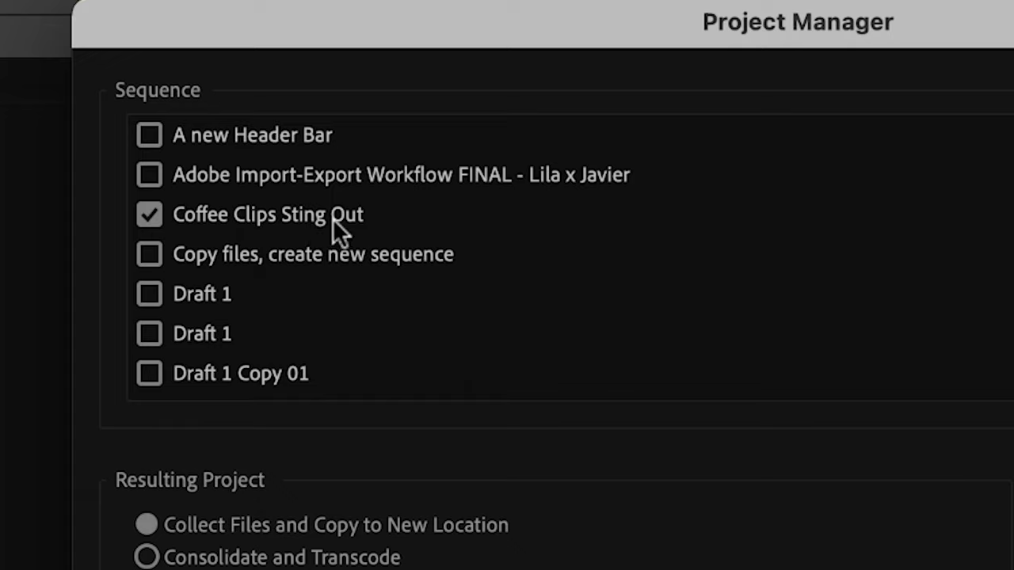
{"action": "left_click", "coordinate": [149, 172]}
{"action": "left_click", "coordinate": [742, 528]}
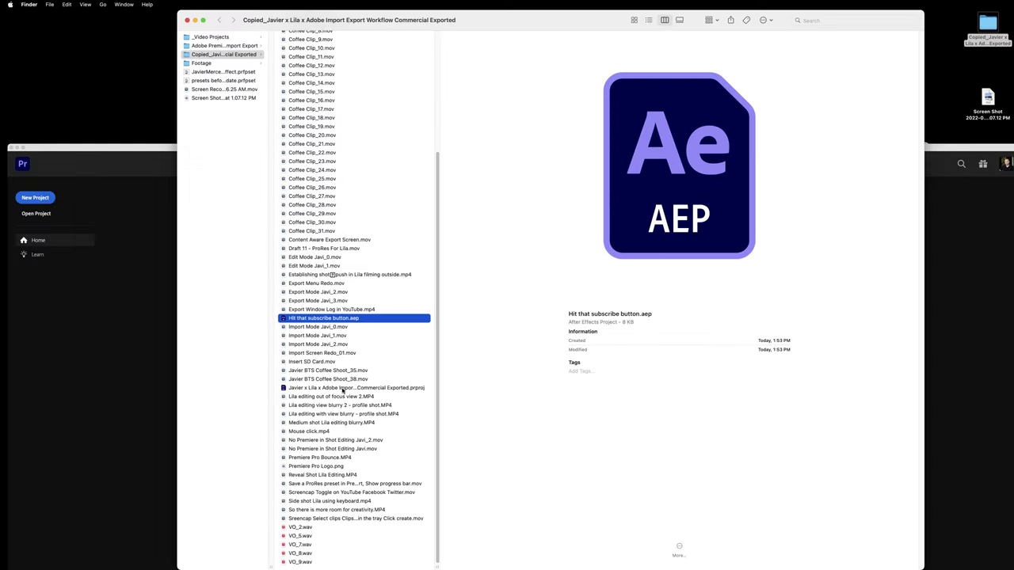
- Open the collected commercial project copy in Premiere Pro
{"action": "double_click", "coordinate": [343, 388]}
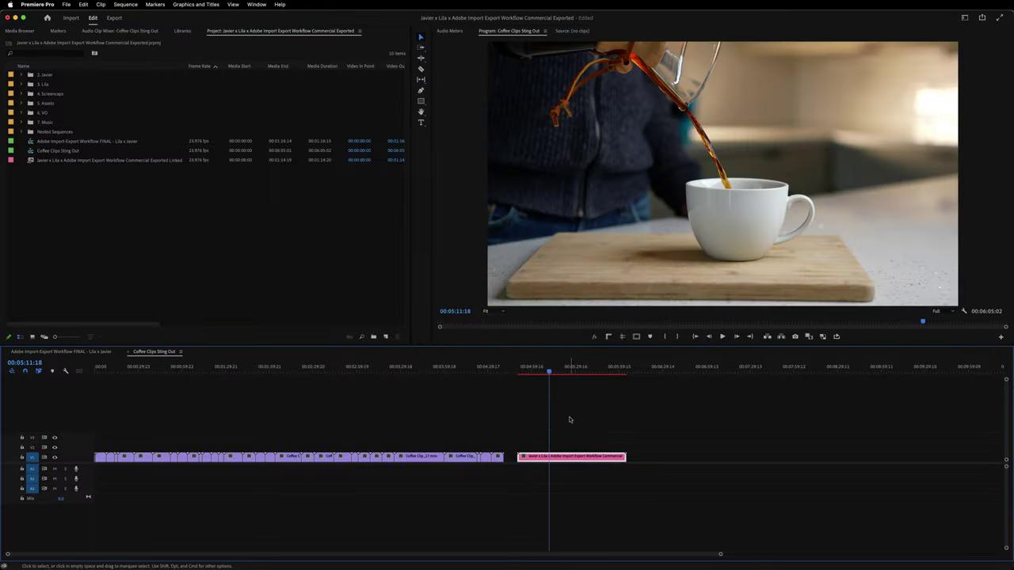
- Preview the linked comp, then expand the 2. Javier, Commercial Shots and Coffee Sequence Beauty Shots bins
{"action": "left_click_drag", "start_coordinate": [553, 372], "coordinate": [230, 367]}
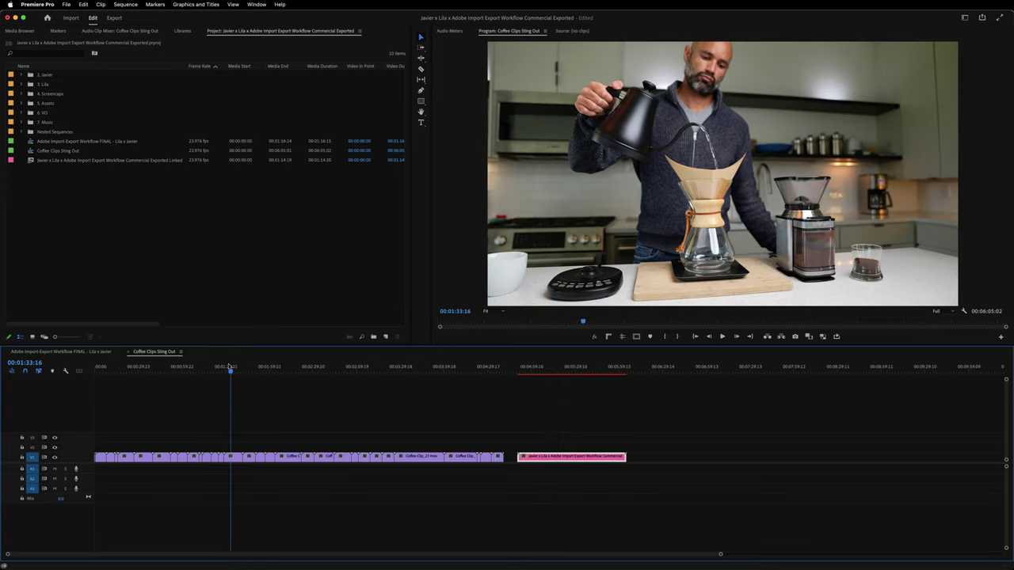
{"action": "left_click", "coordinate": [20, 75]}
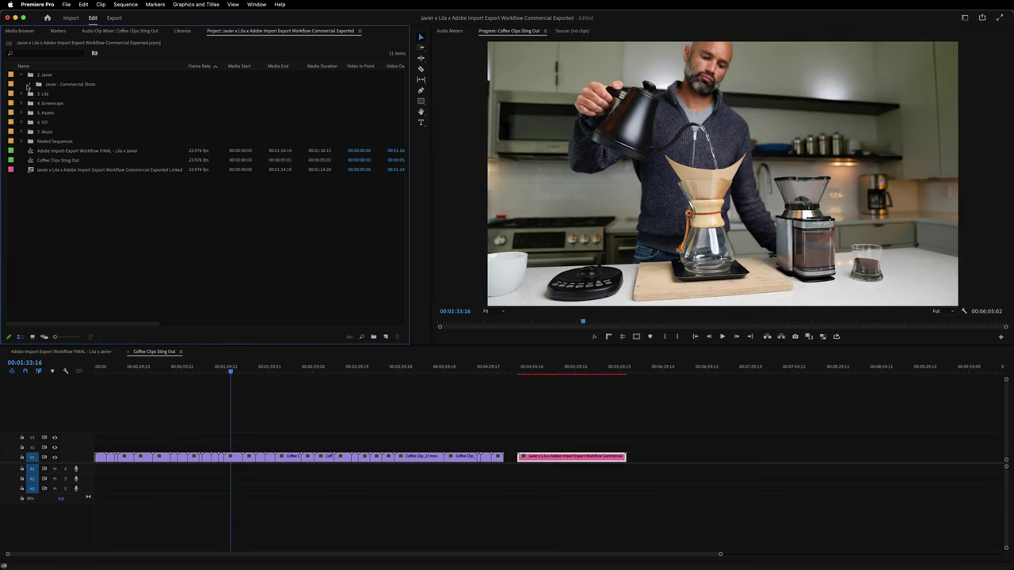
{"action": "left_click", "coordinate": [28, 84]}
{"action": "left_click", "coordinate": [40, 94]}
- Expand the Javier BTS Coffee Shoot and Editing at Computer B Roll bins, then show the FINAL sequence
{"action": "scroll", "coordinate": [99, 163], "scroll_direction": "down", "scroll_amount": 5}
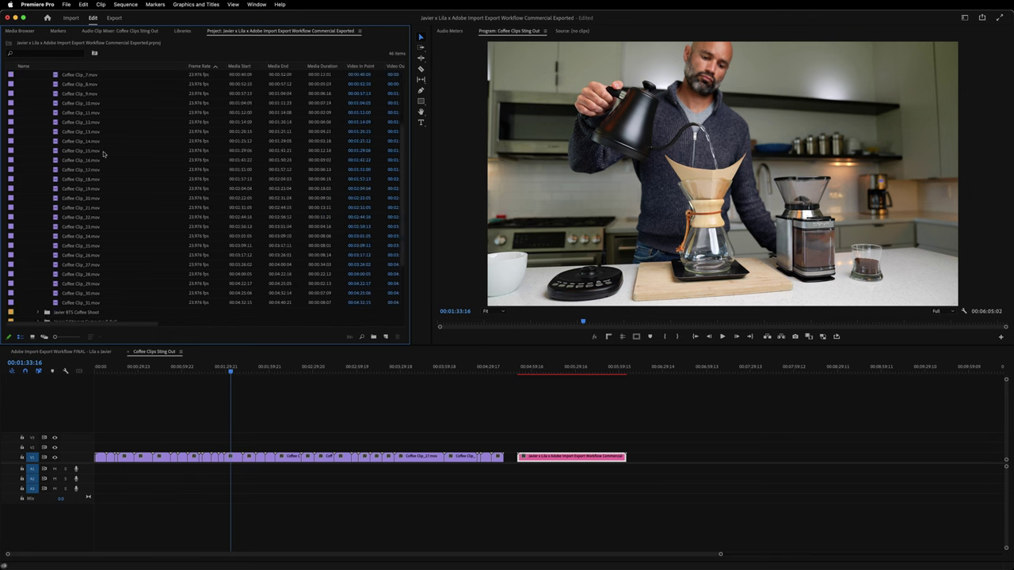
{"action": "left_click", "coordinate": [40, 283]}
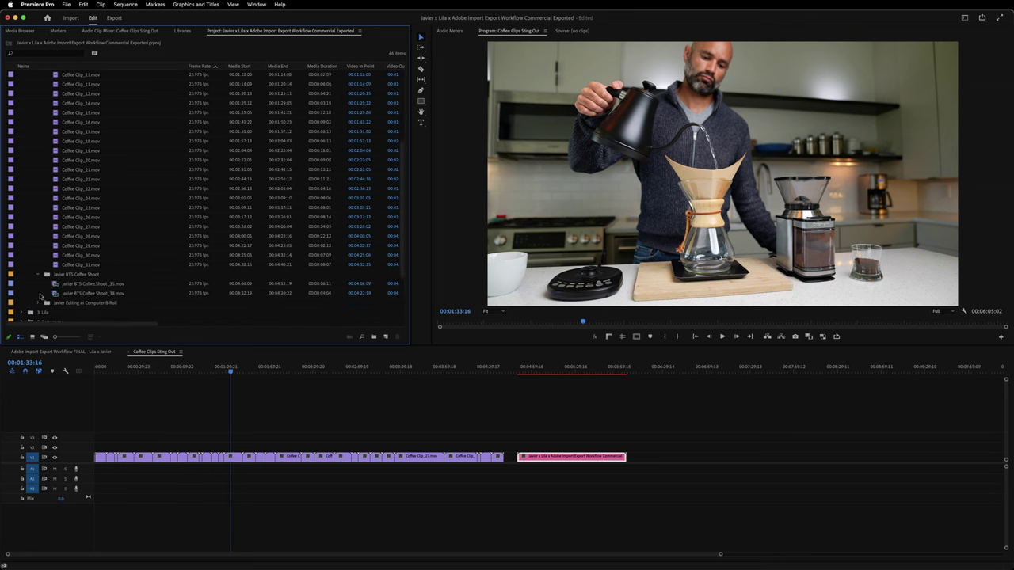
{"action": "left_click", "coordinate": [39, 295]}
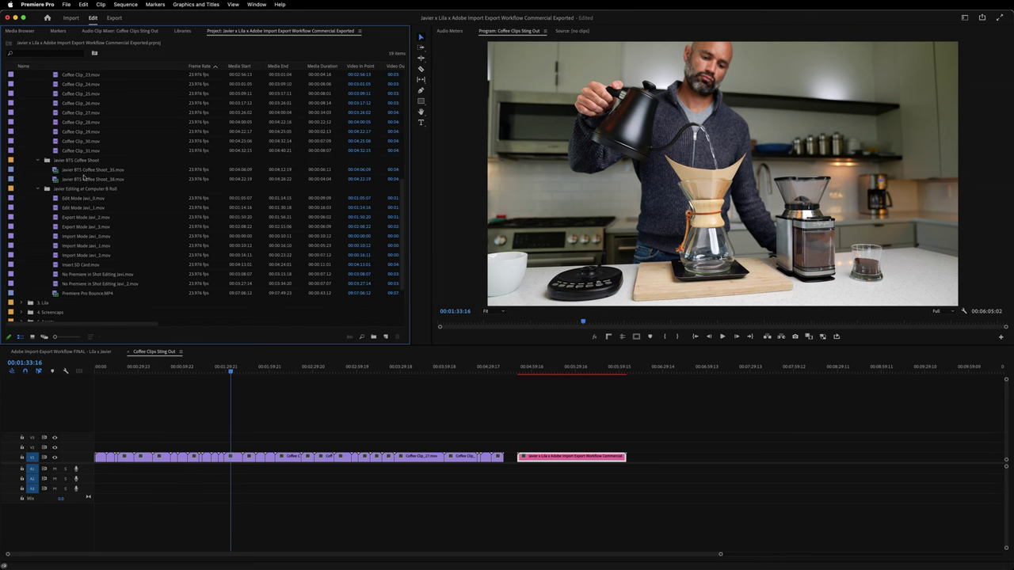
{"action": "left_click", "coordinate": [82, 352]}
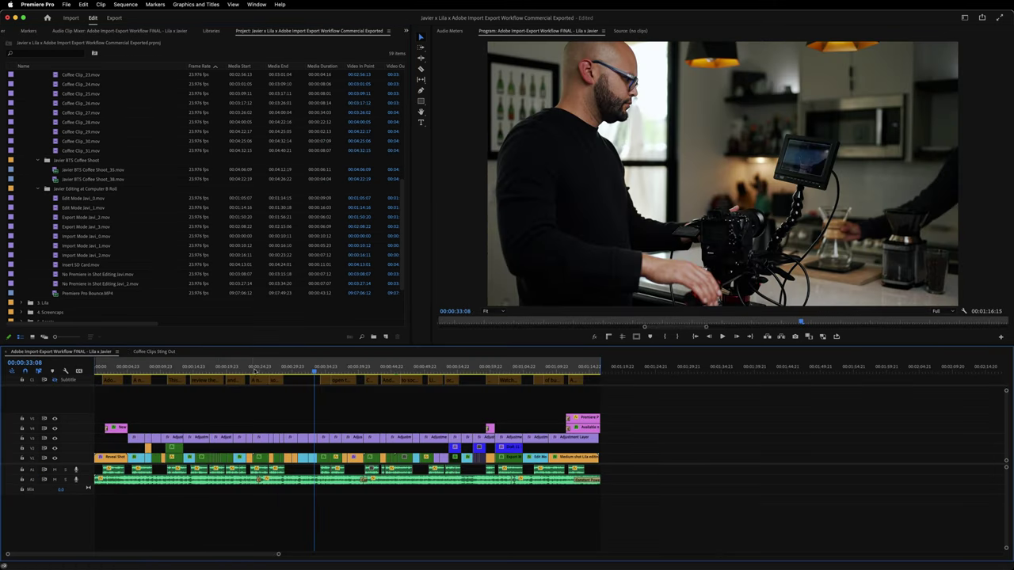